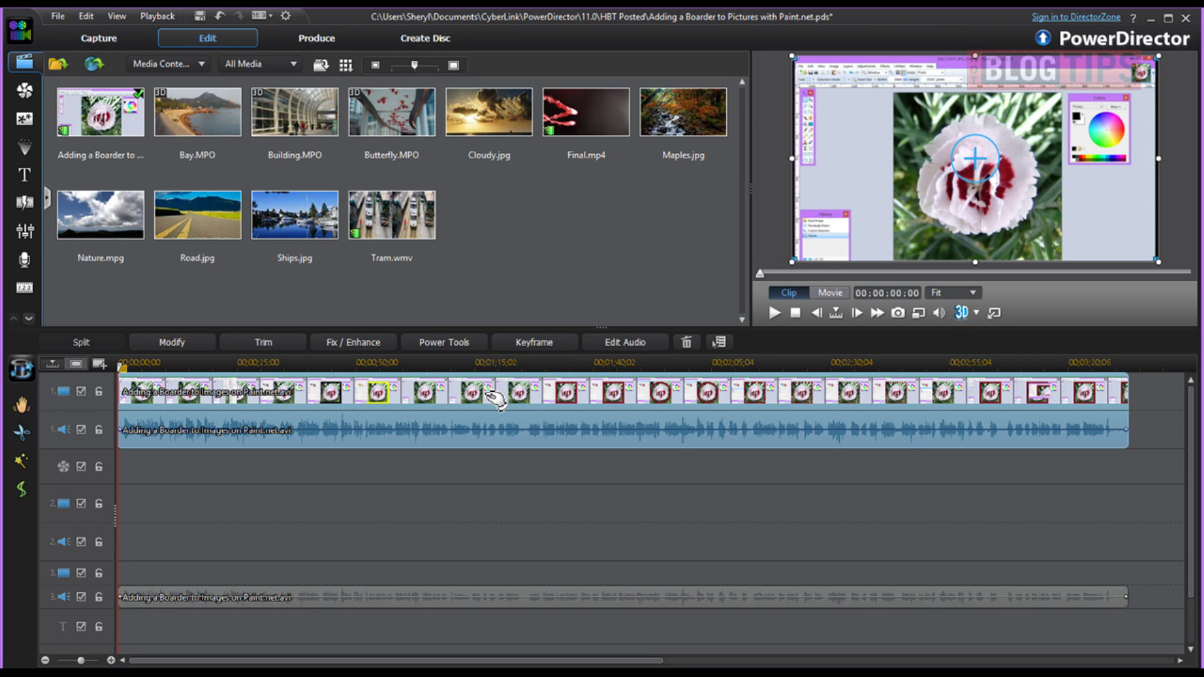
# - Speed the screencast clip to 2.30 X, shortening it to 00:01:32:29, and preview the whole movie
pyautogui.click(449, 347)
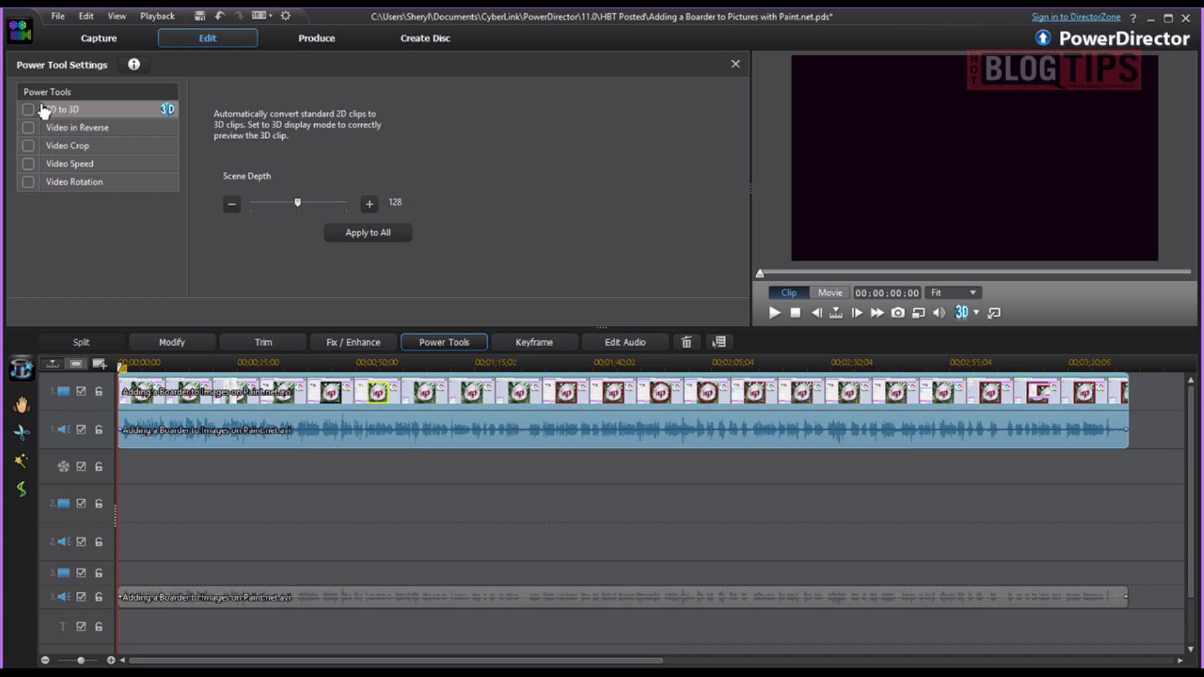
pyautogui.click(28, 164)
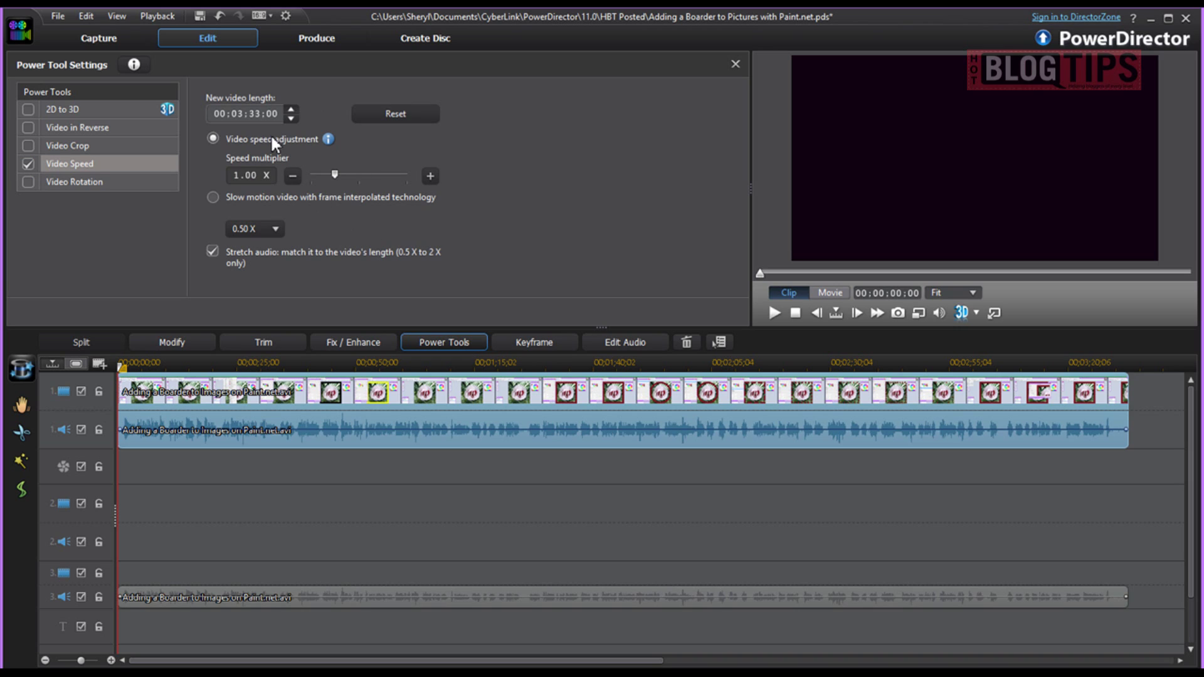
pyautogui.click(243, 115)
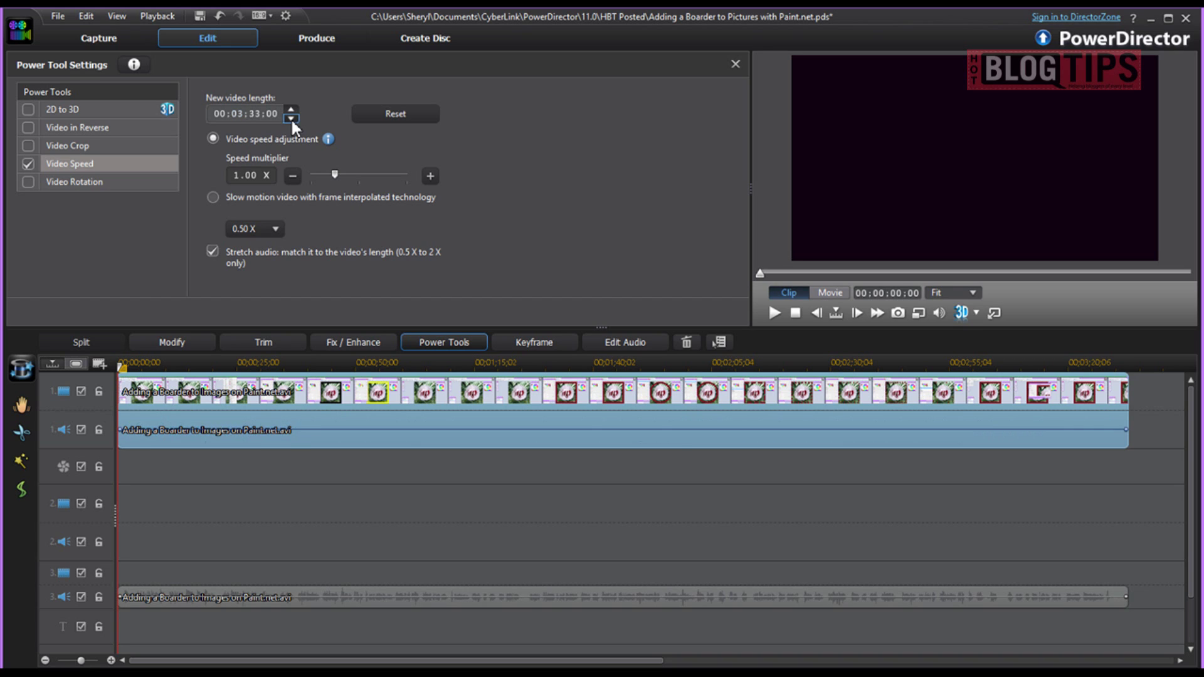
pyautogui.click(291, 118)
pyautogui.click(243, 115)
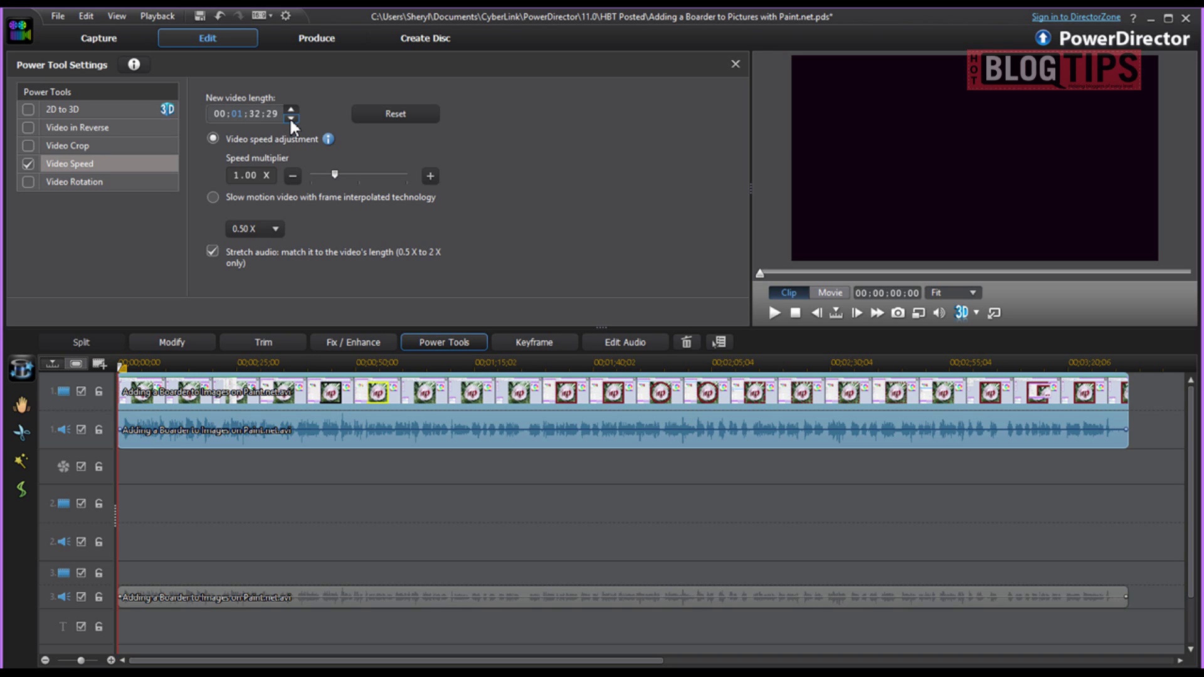
pyautogui.press('Return')
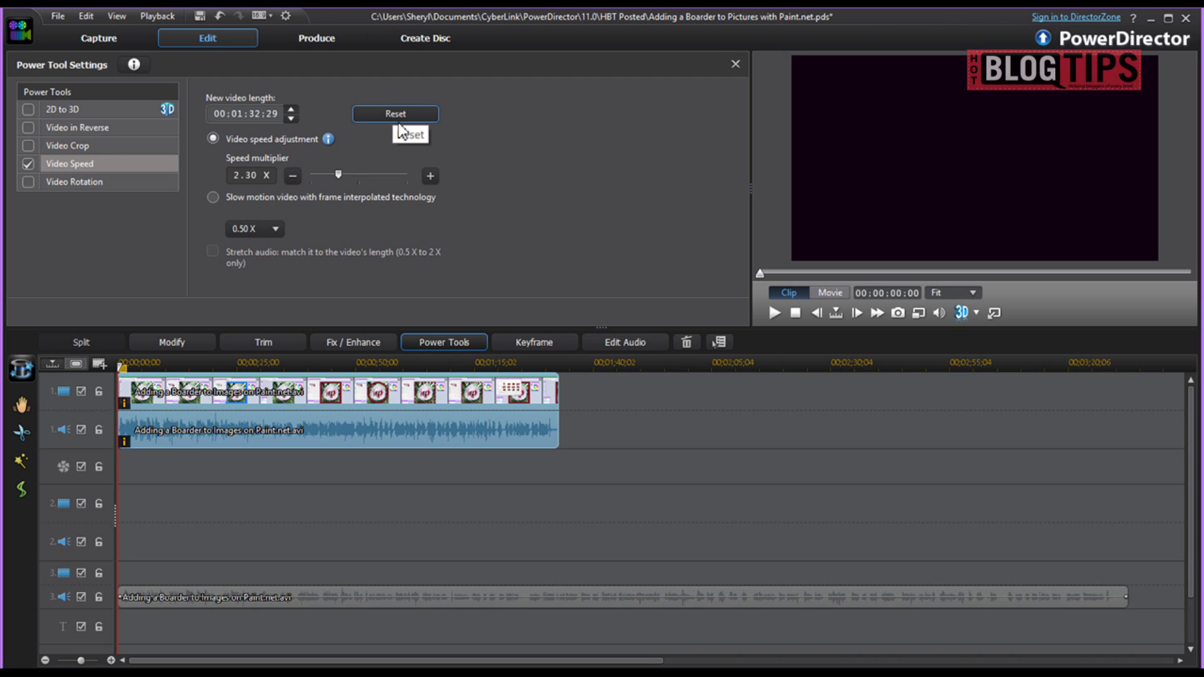
pyautogui.click(819, 293)
# - Play back the movie, undo the 2.30 X change to restore 00:03:33:00, and re-enable Video Speed
pyautogui.click(775, 313)
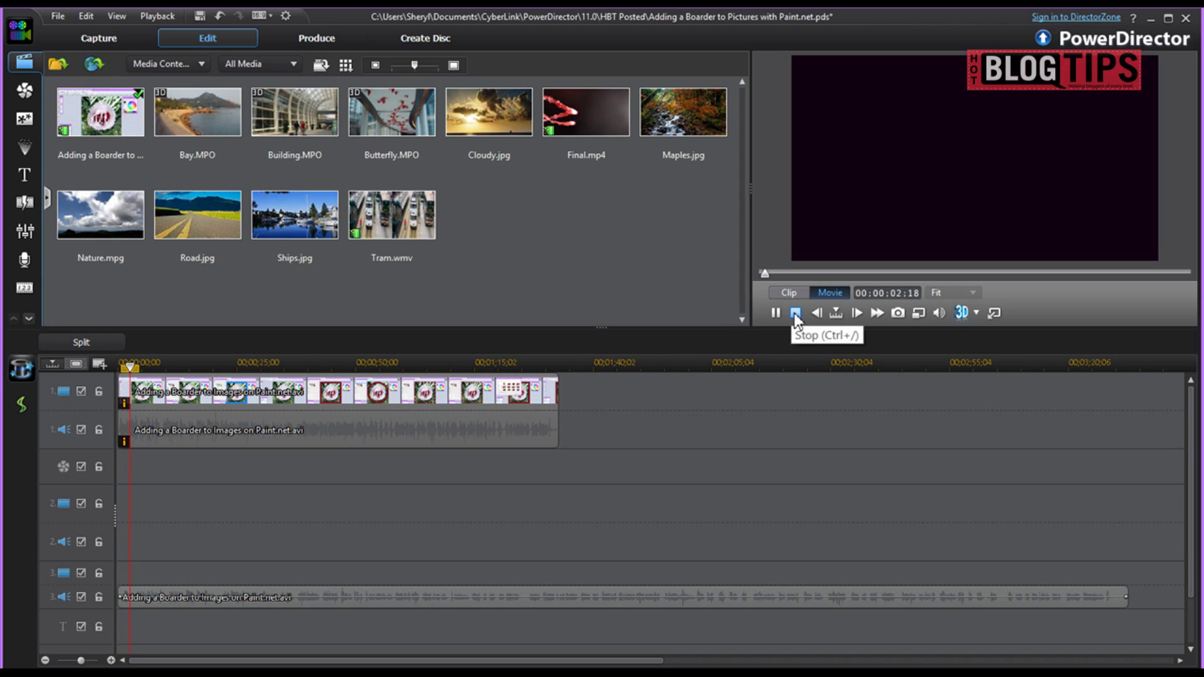
pyautogui.click(795, 313)
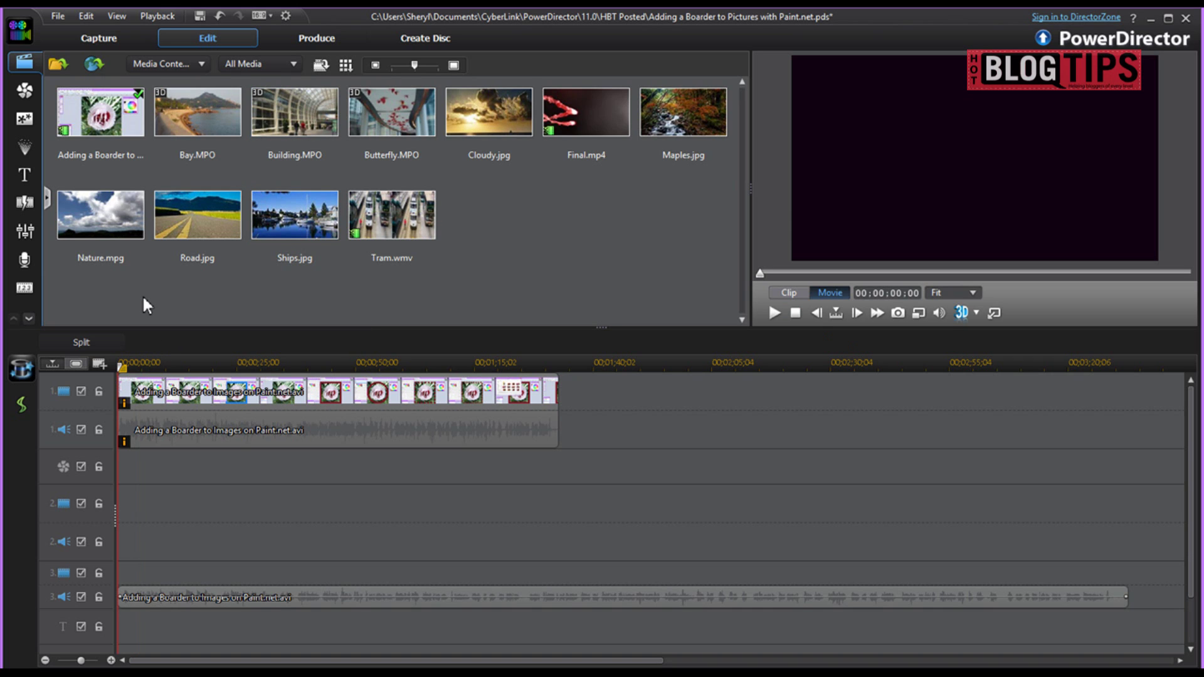
pyautogui.click(220, 16)
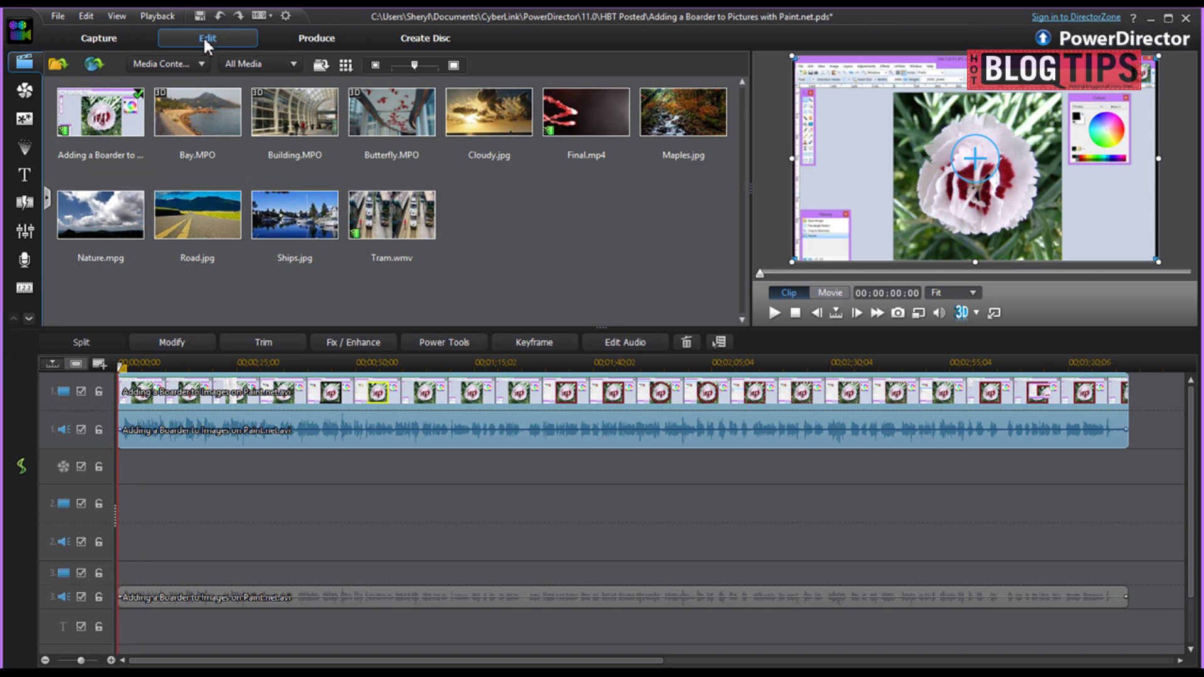
pyautogui.click(453, 344)
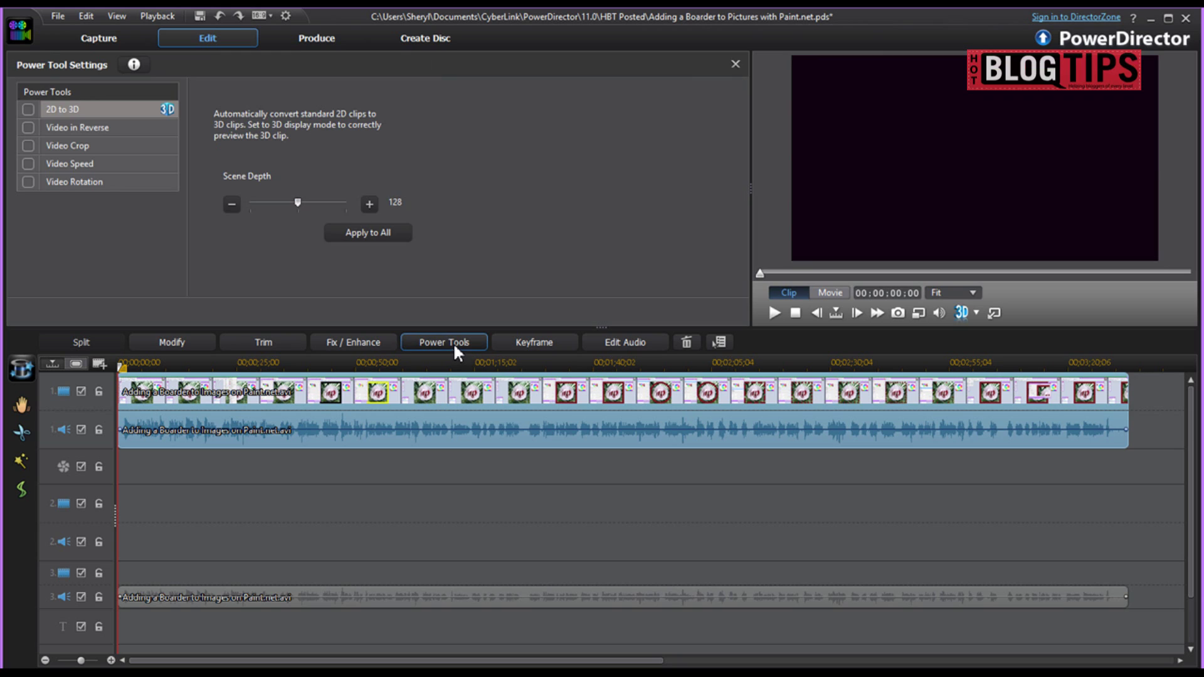
pyautogui.click(28, 164)
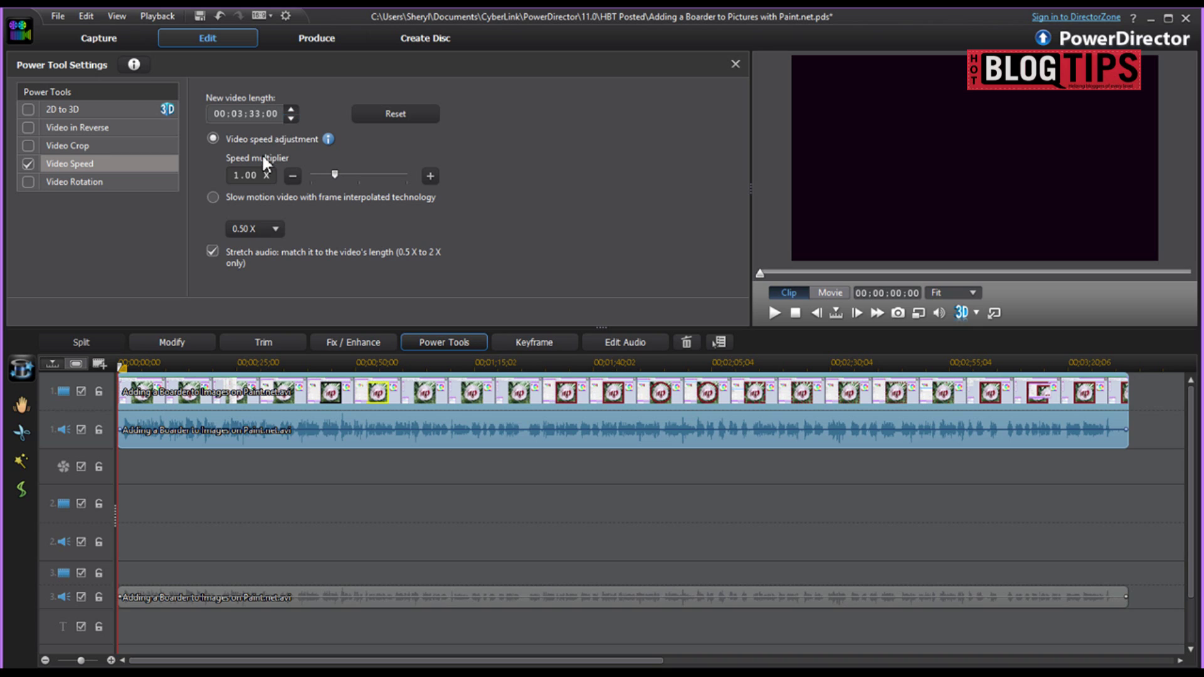
# - Shorten the screencast's new video length to 00:02:32:29, giving a 1.40 X speed
pyautogui.click(245, 114)
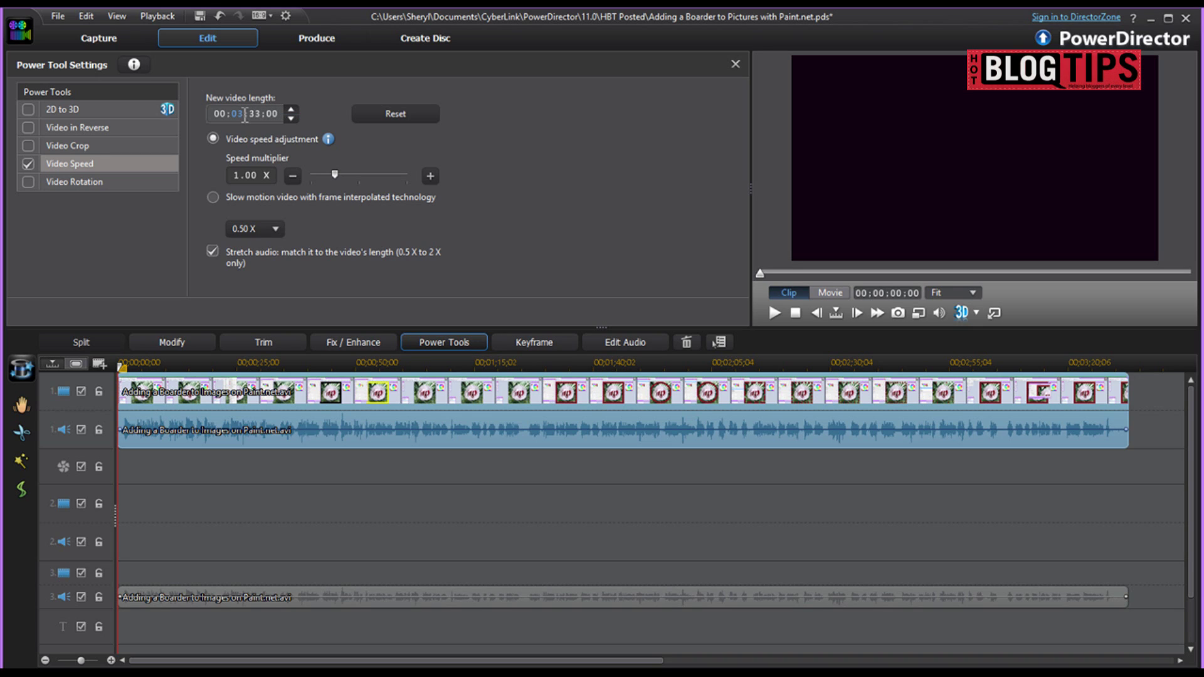
pyautogui.click(289, 118)
pyautogui.click(245, 119)
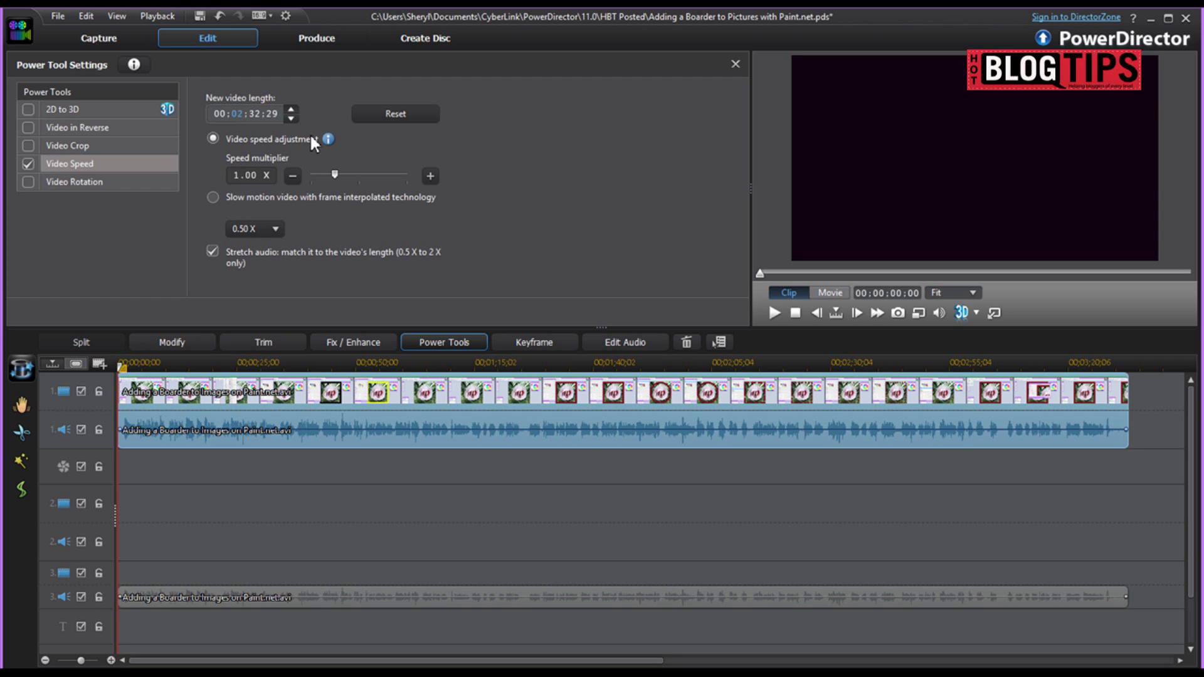
pyautogui.click(254, 182)
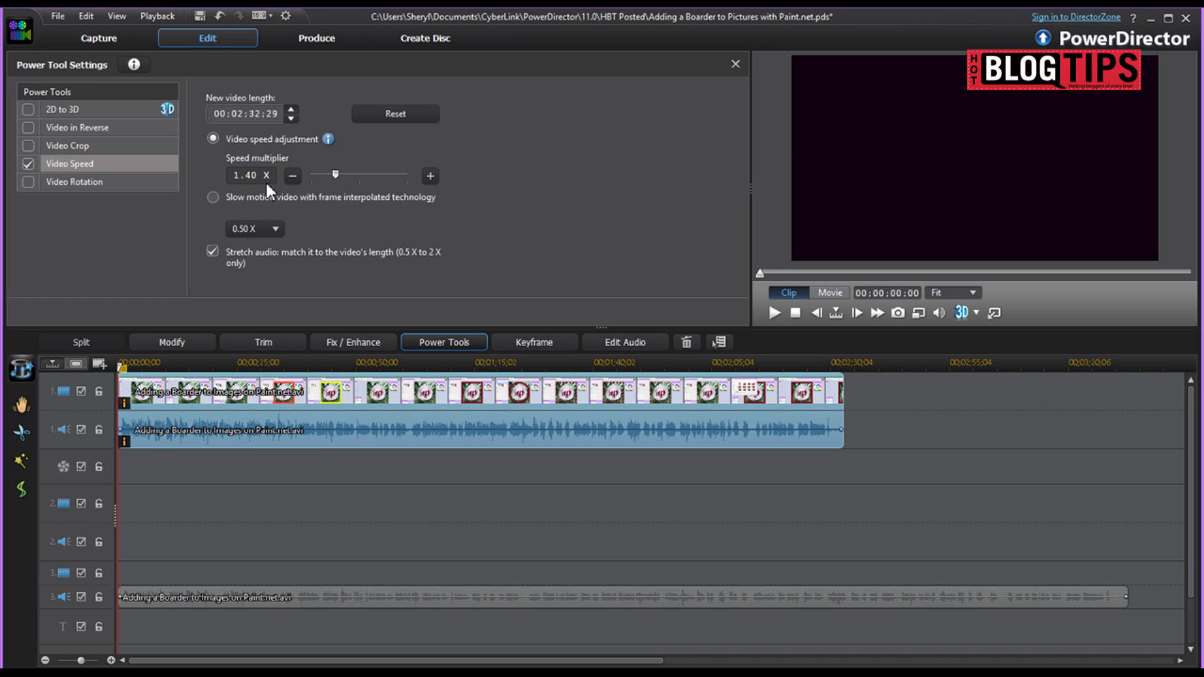
pyautogui.moveTo(342, 399)
# - Trim the track-3 audio clip to end with the video, play it back, then close Power Tools
pyautogui.click(560, 599)
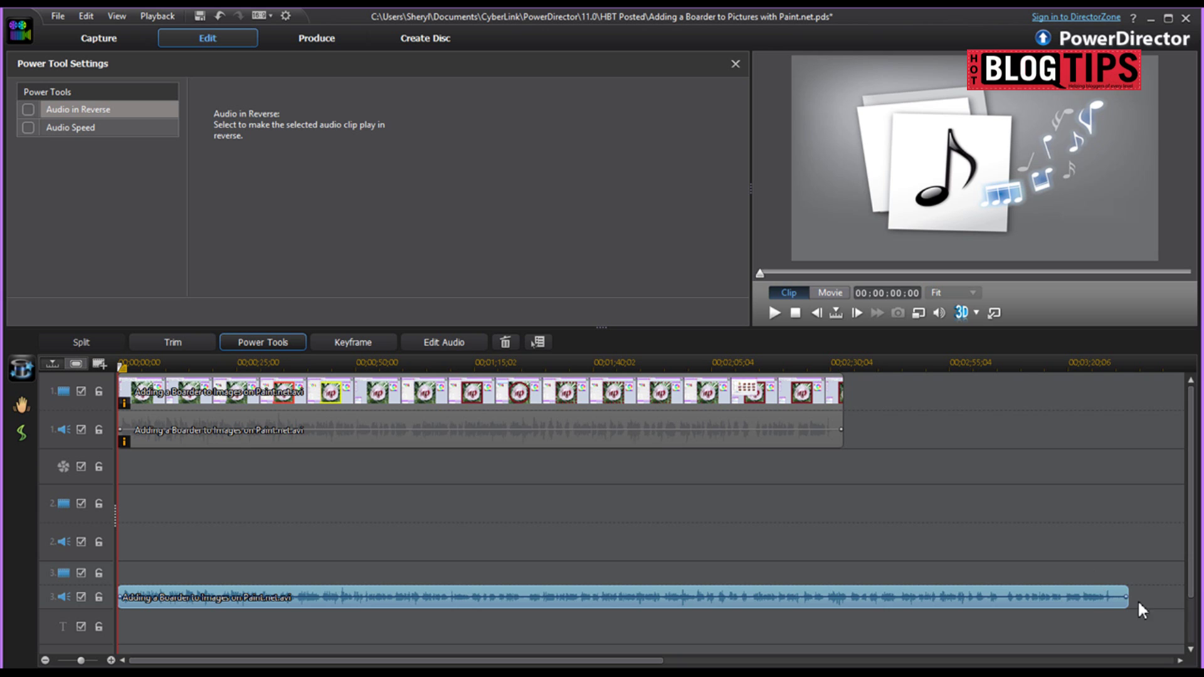
pyautogui.moveTo(1128, 599)
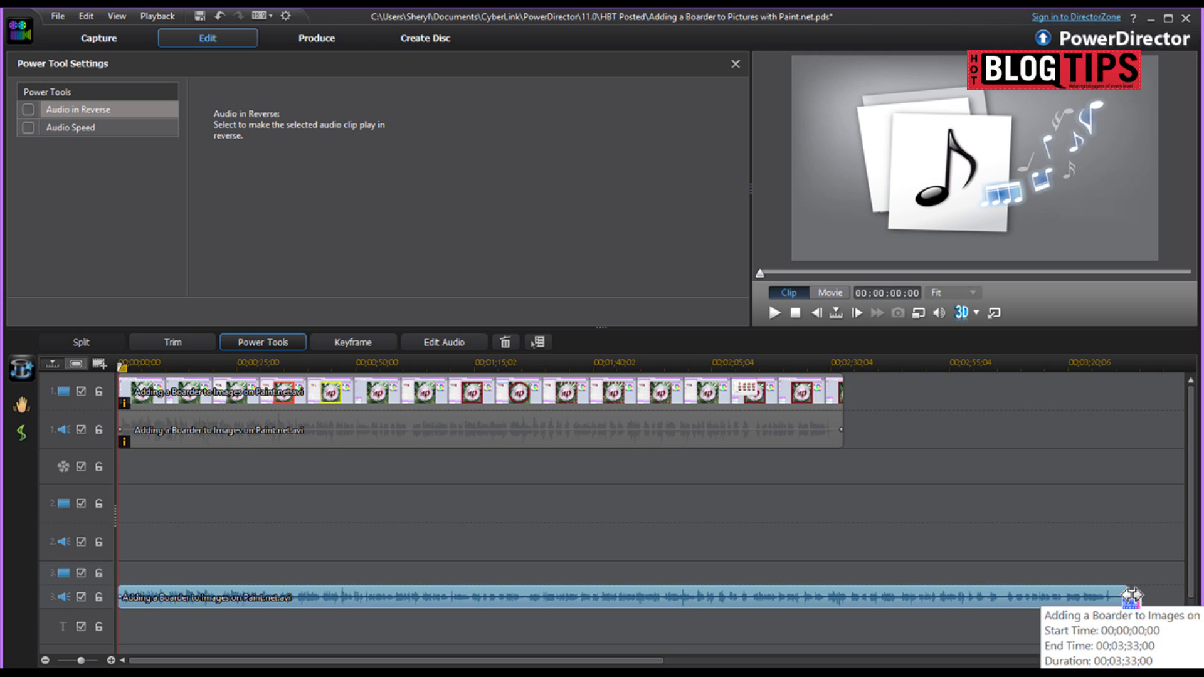
pyautogui.moveTo(1130, 598); pyautogui.dragTo(899, 567)
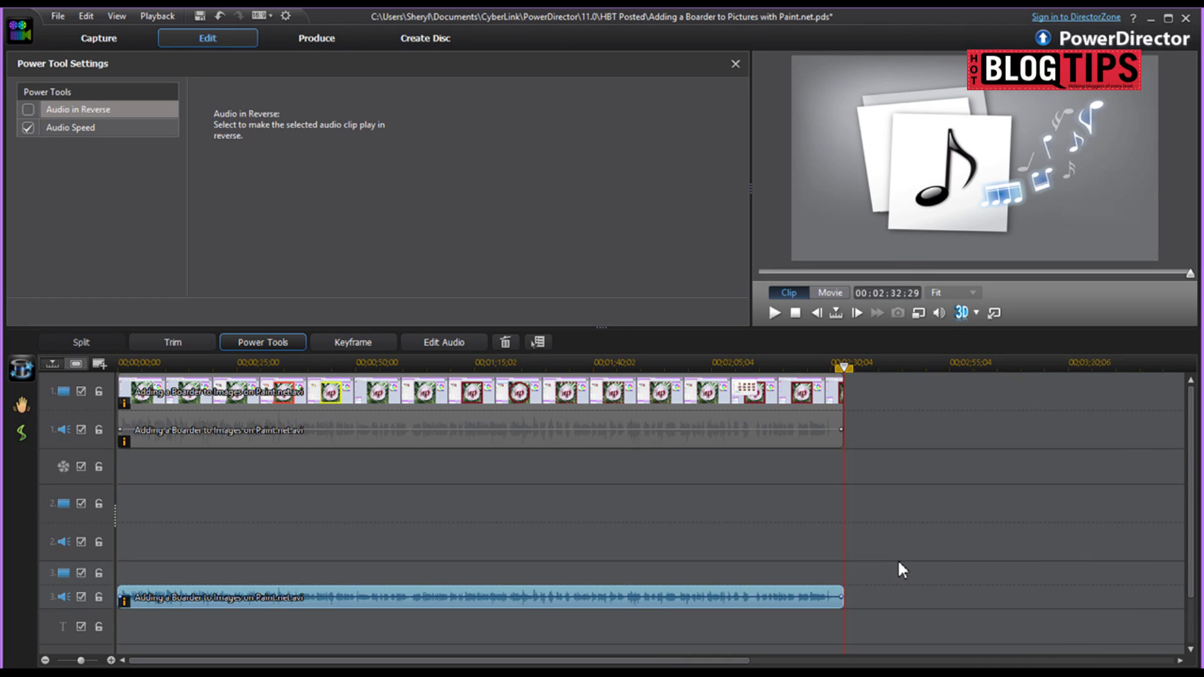
pyautogui.click(775, 313)
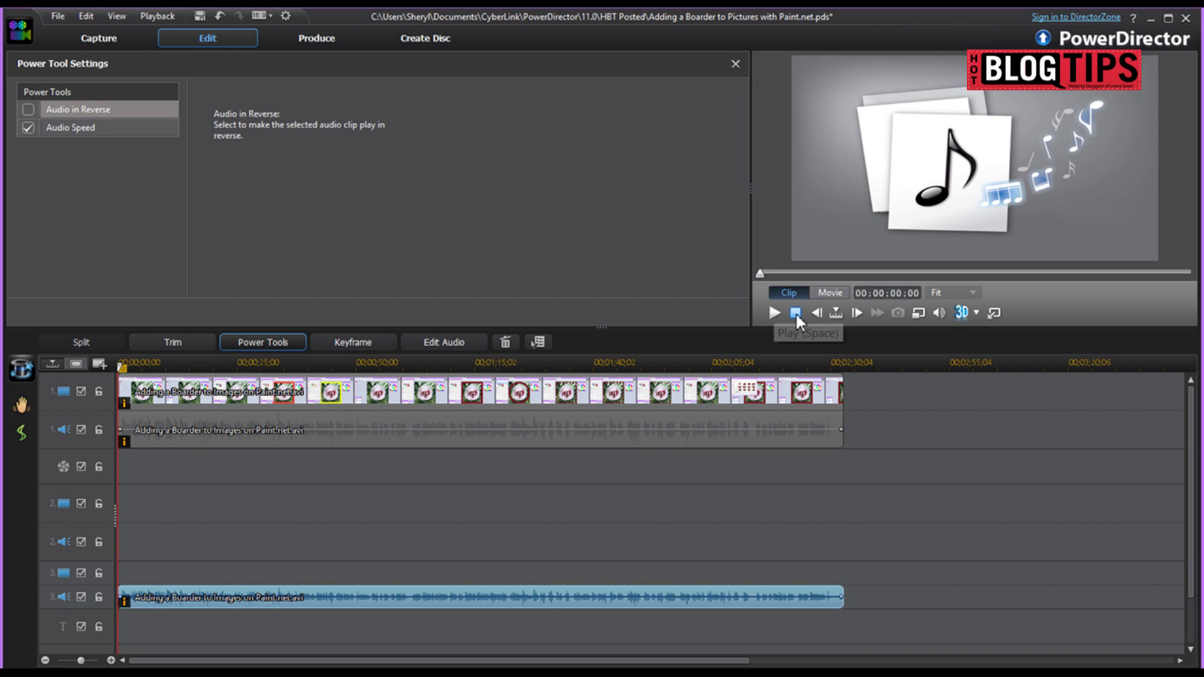
pyautogui.click(668, 420)
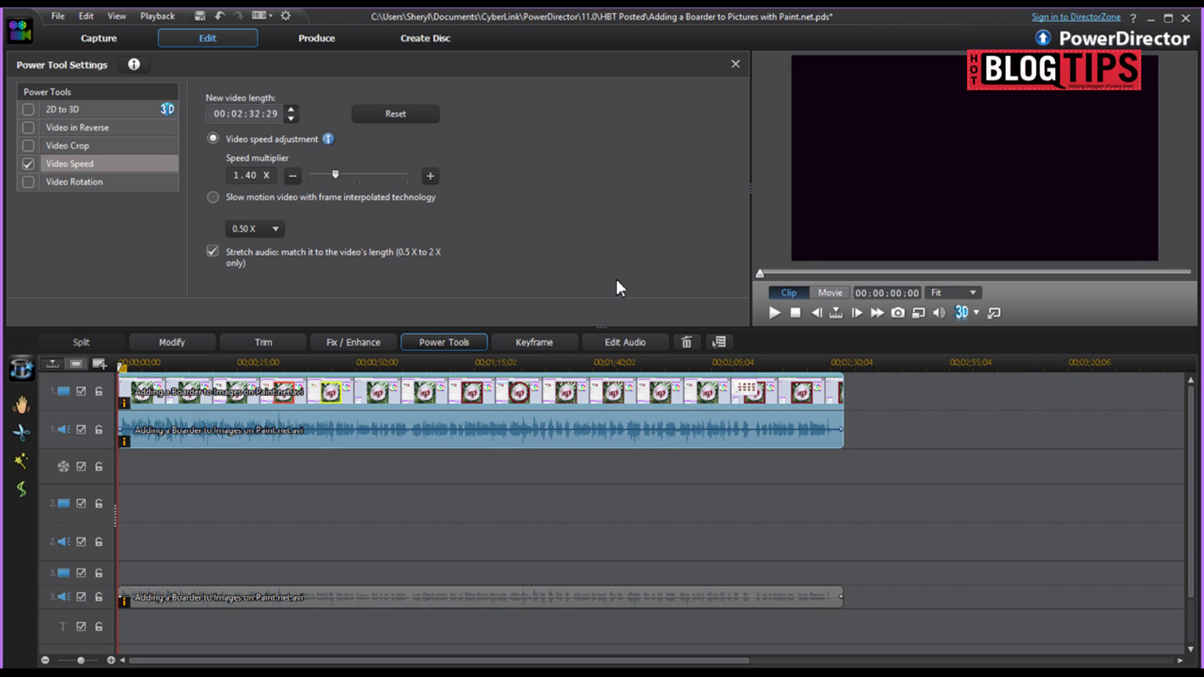
pyautogui.click(734, 64)
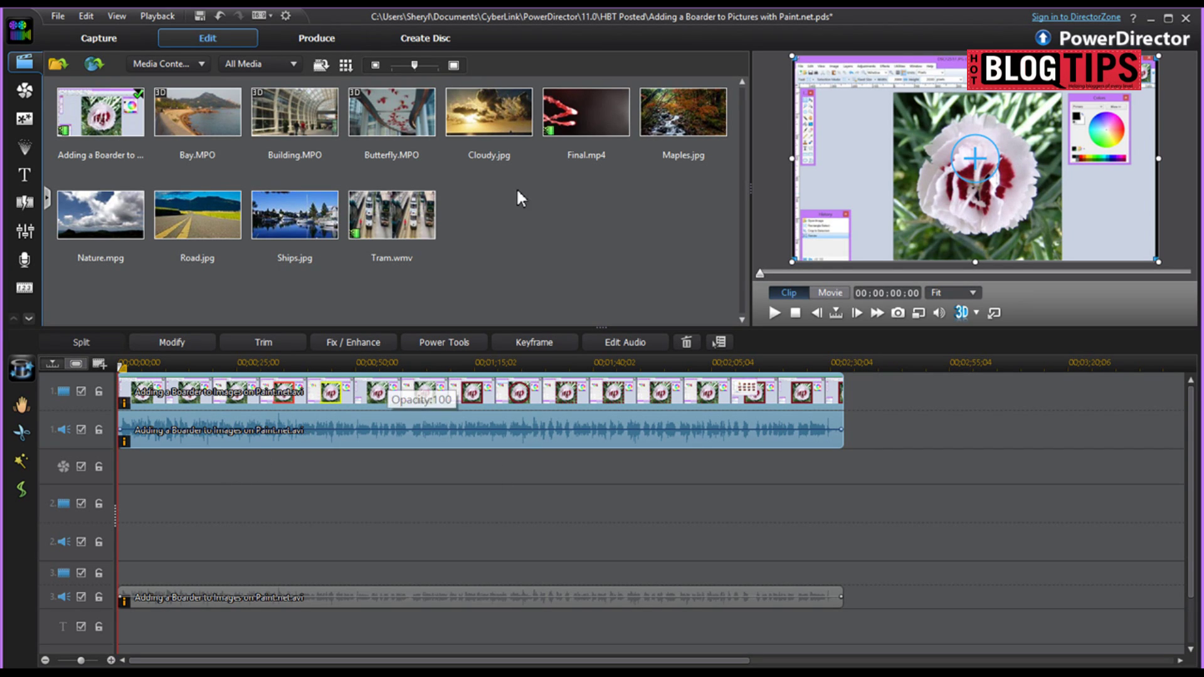
# - Remove the separate track-3 audio clip and place the playhead about 7 seconds in
pyautogui.moveTo(568, 120)
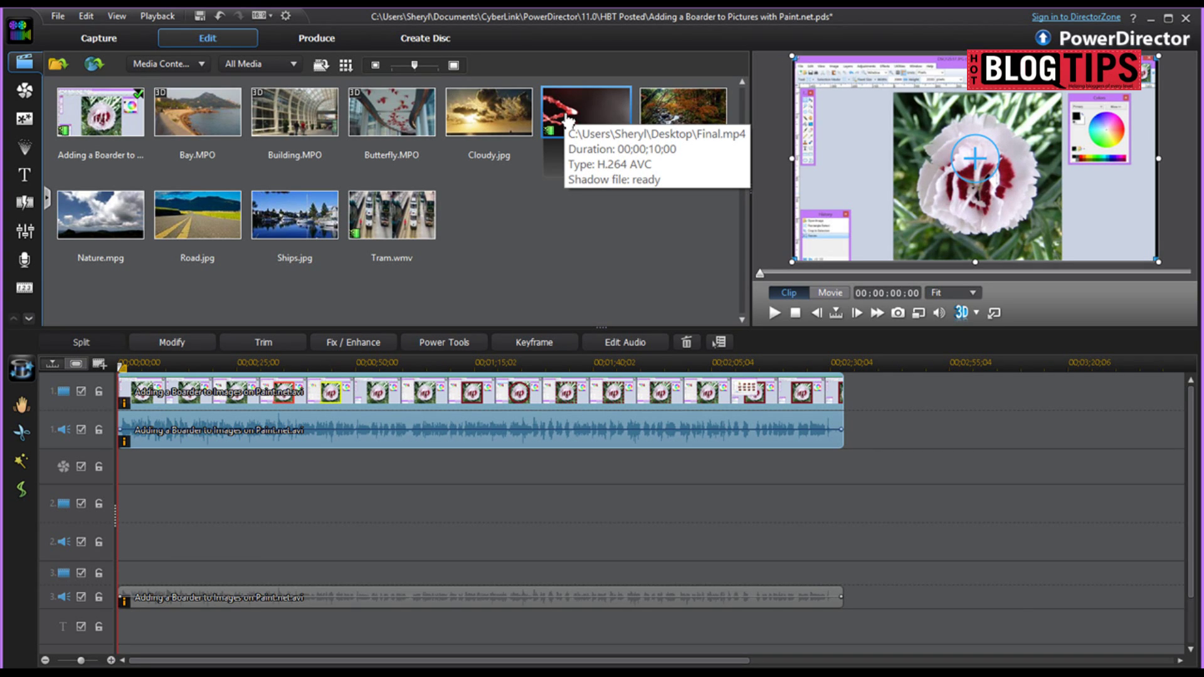
pyautogui.moveTo(567, 119); pyautogui.dragTo(140, 373)
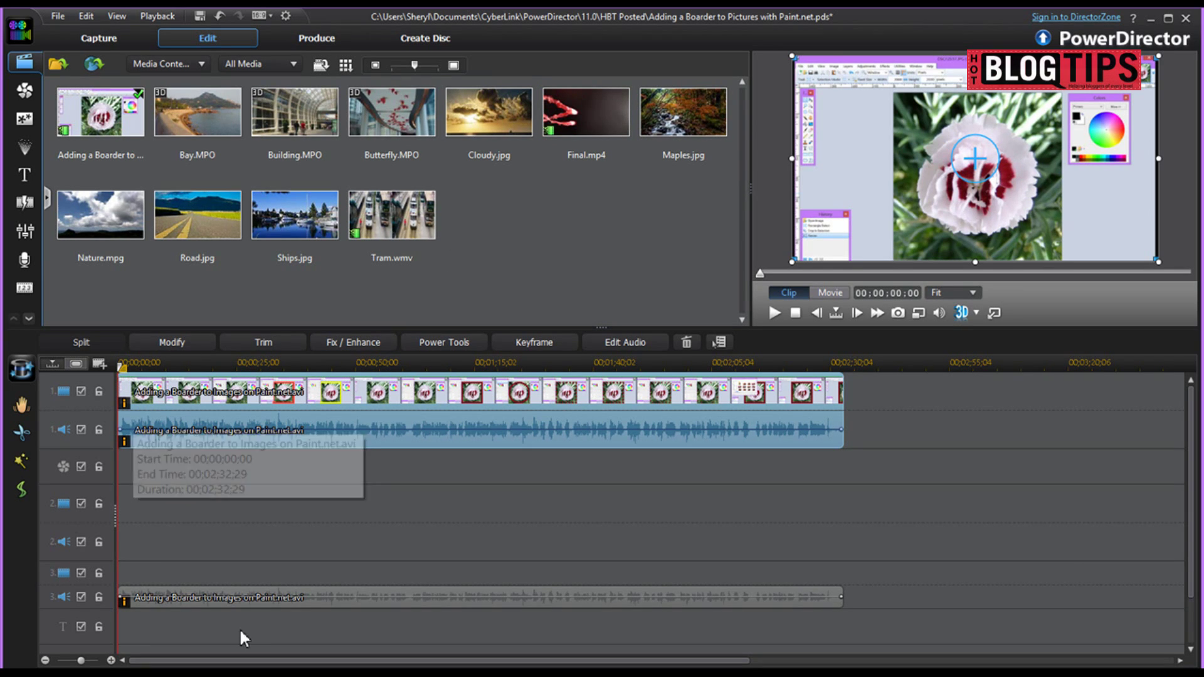
pyautogui.rightClick(264, 600)
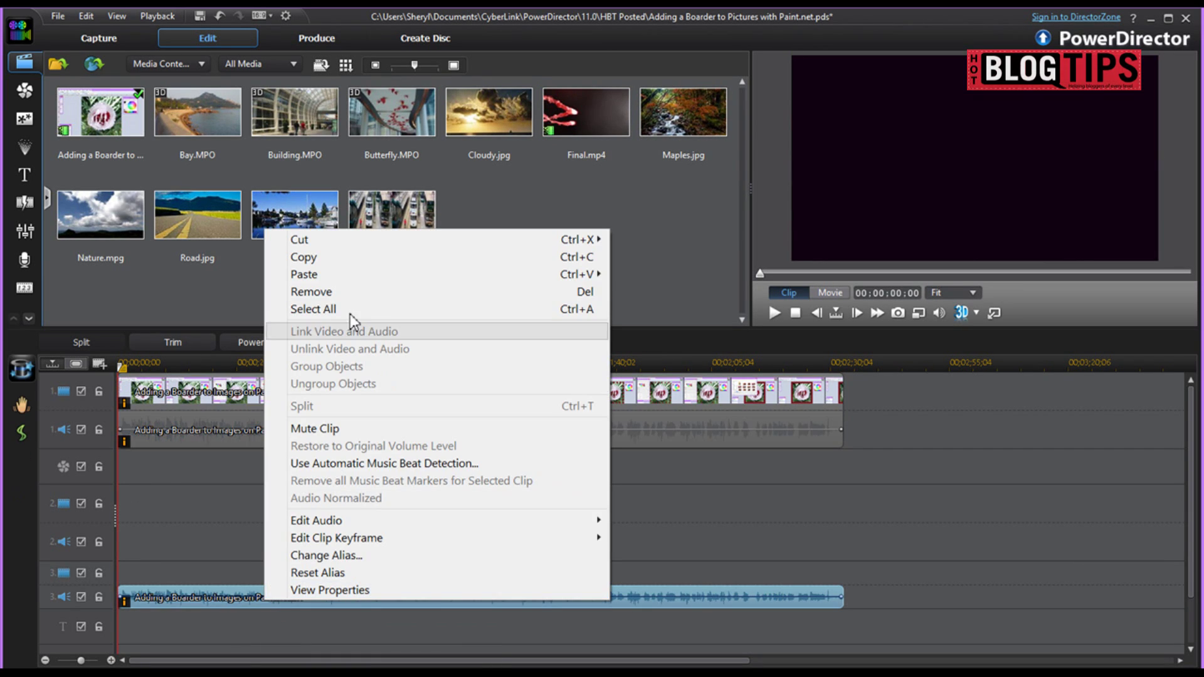
pyautogui.click(352, 292)
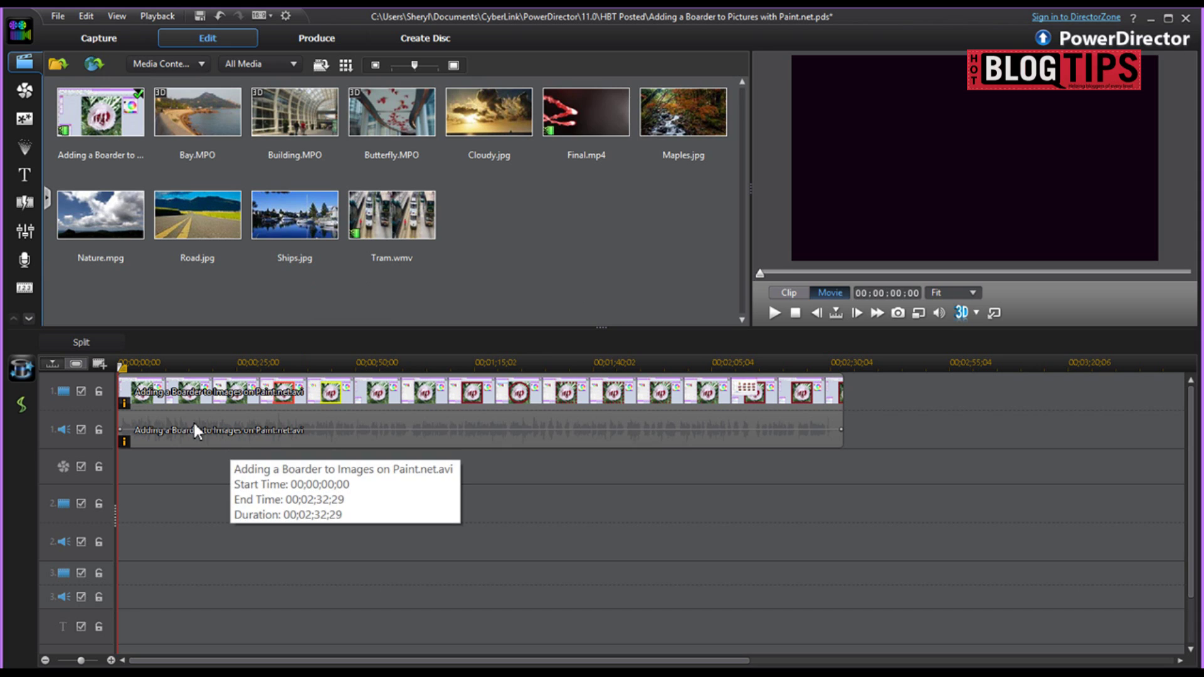
pyautogui.moveTo(122, 371); pyautogui.dragTo(153, 370)
# - Split the screencast at the playhead, move the remainder later, and drop Final.mp4 into the gap at 00:00:07:00
pyautogui.click(157, 426)
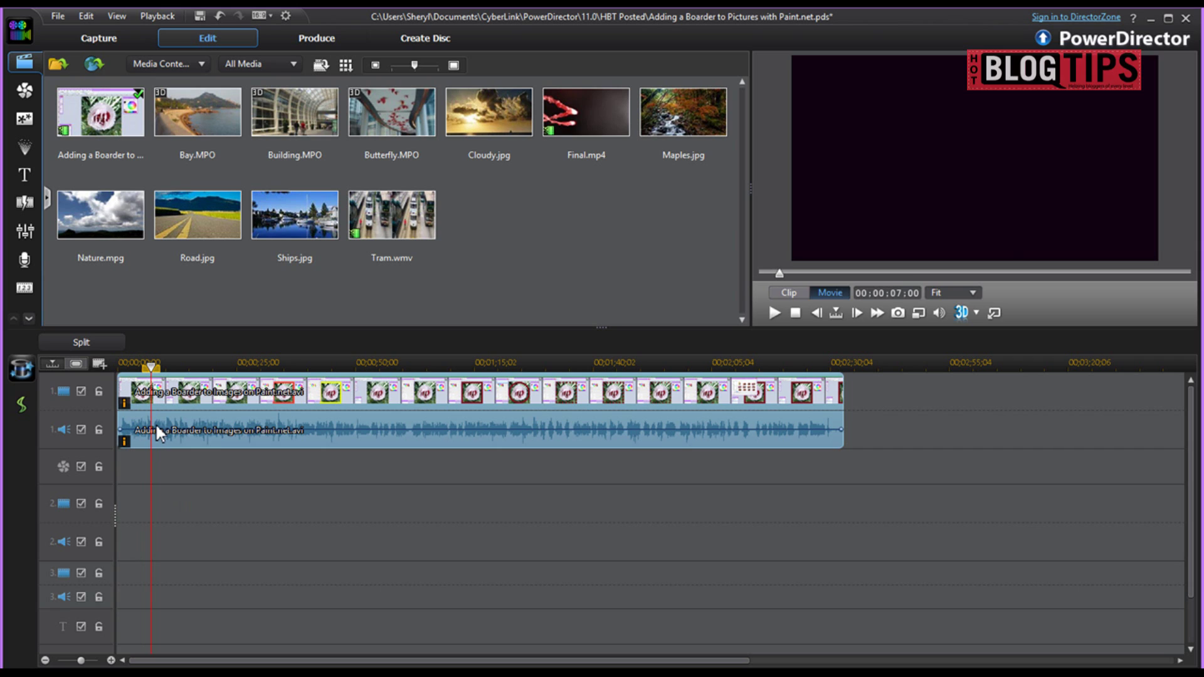
pyautogui.click(98, 344)
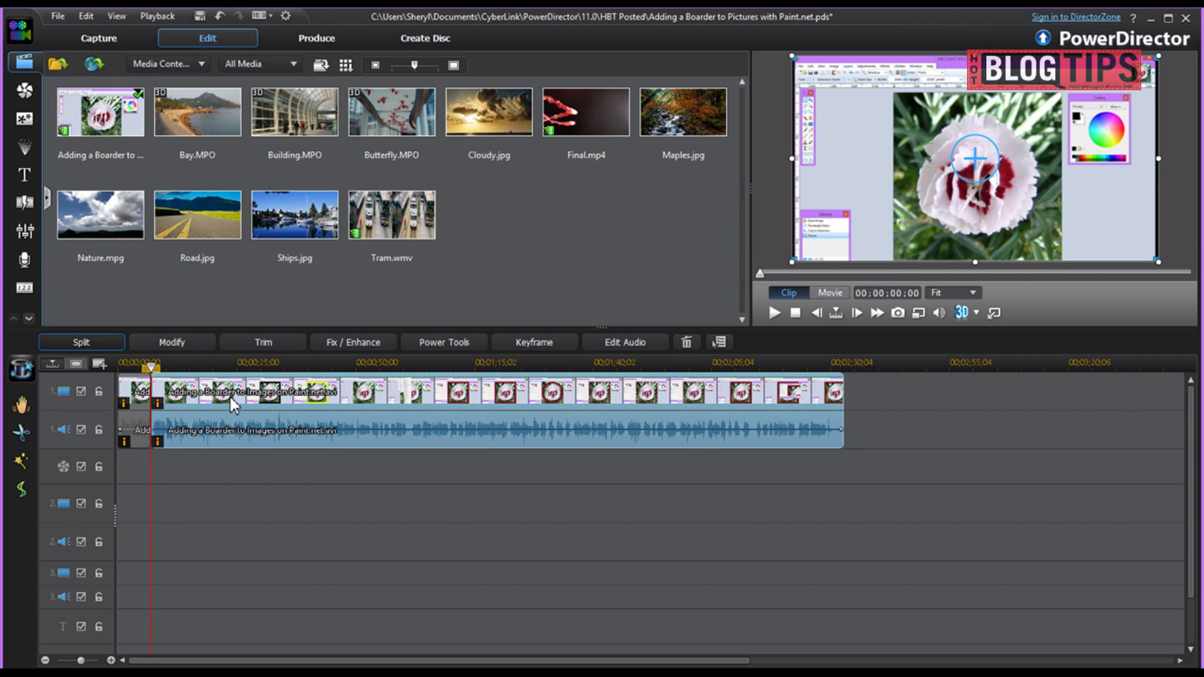
pyautogui.moveTo(255, 397); pyautogui.dragTo(352, 414)
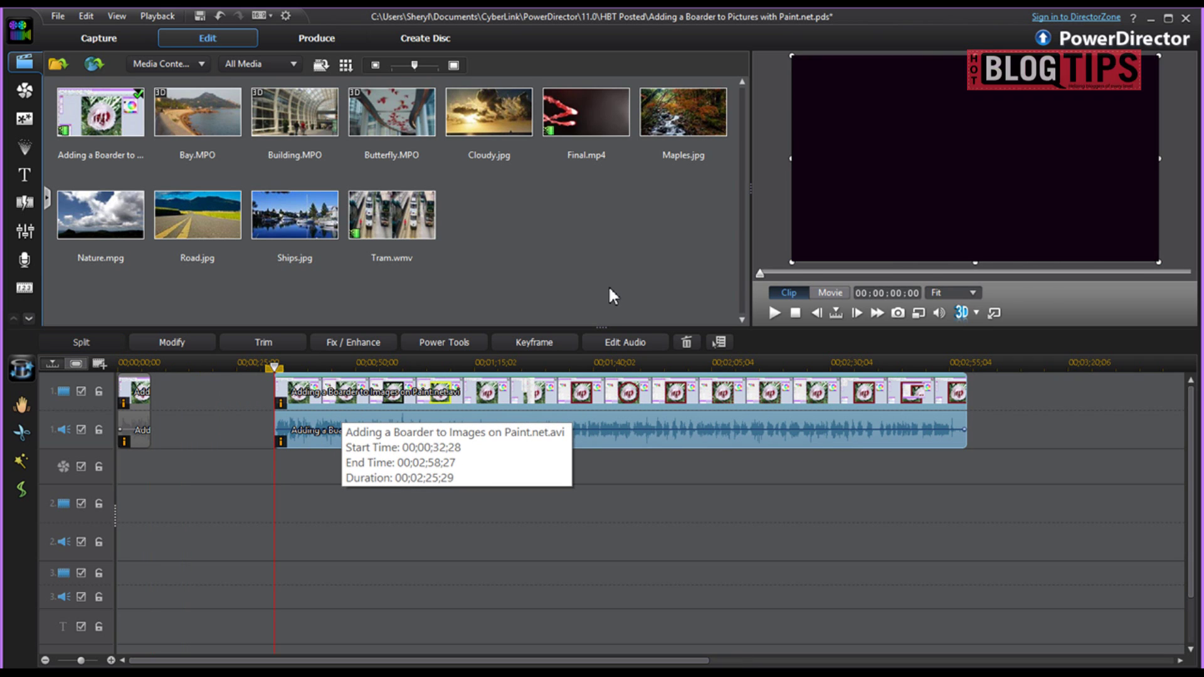
pyautogui.moveTo(575, 118); pyautogui.dragTo(157, 394)
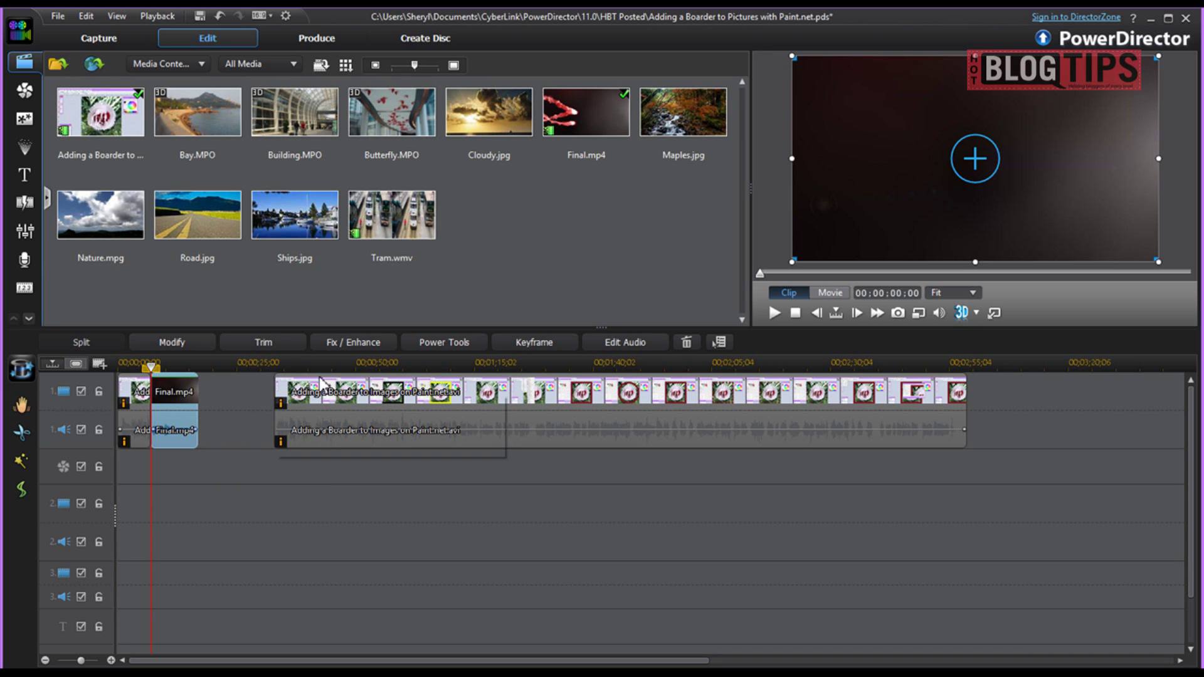
pyautogui.click(442, 343)
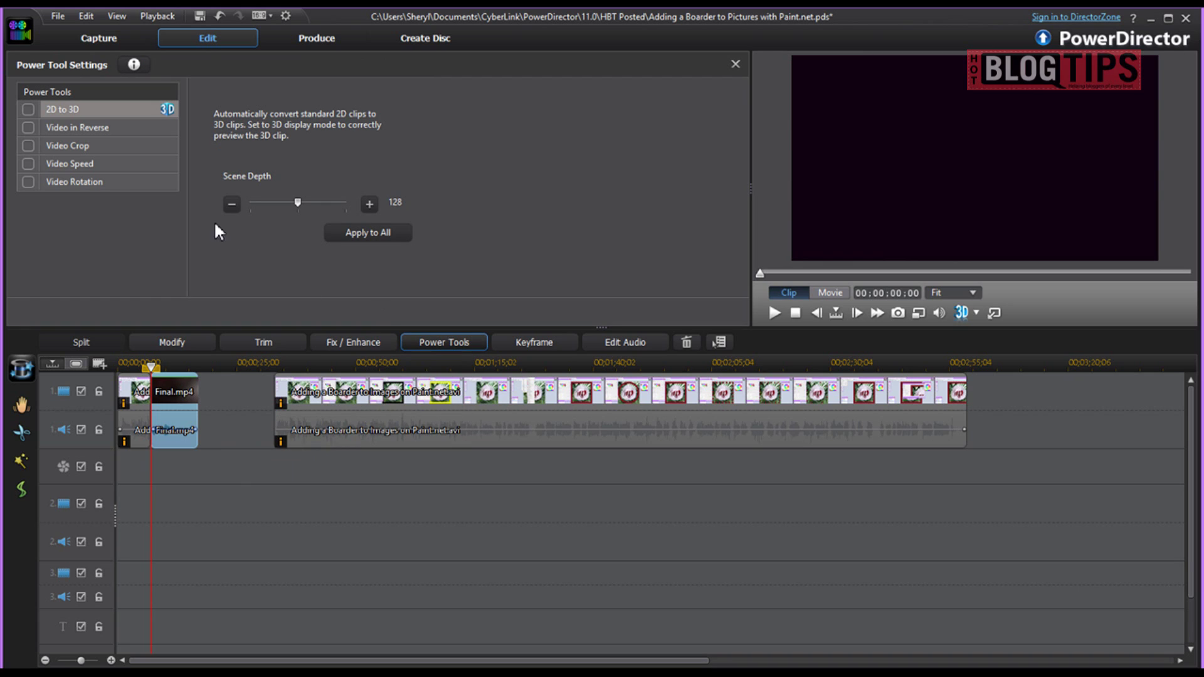
# - Set Final.mp4's new video length to 00:00:05:00, playing it at 2.00 X
pyautogui.click(28, 164)
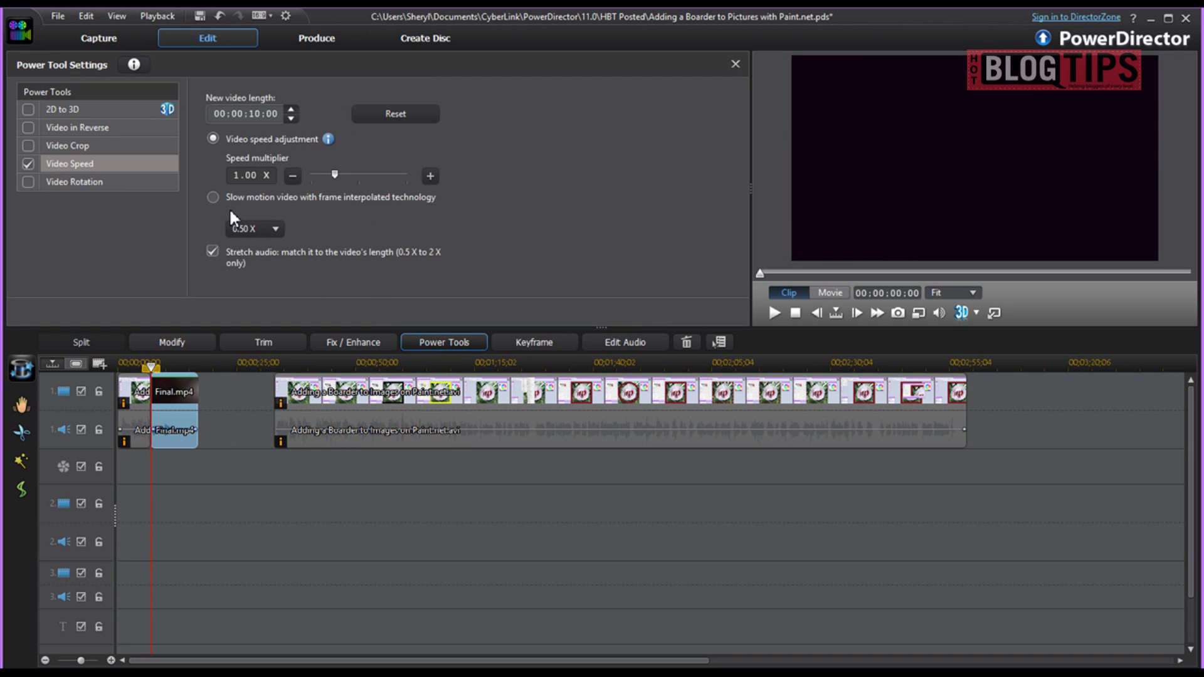
pyautogui.click(257, 116)
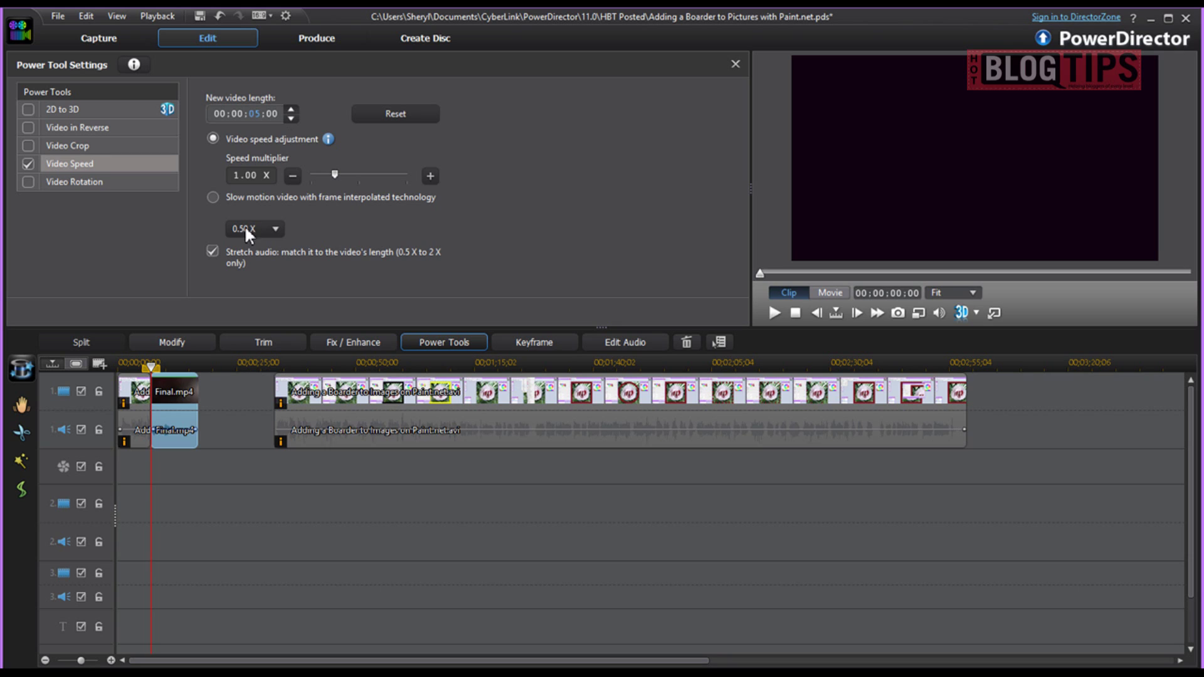
pyautogui.press('Return')
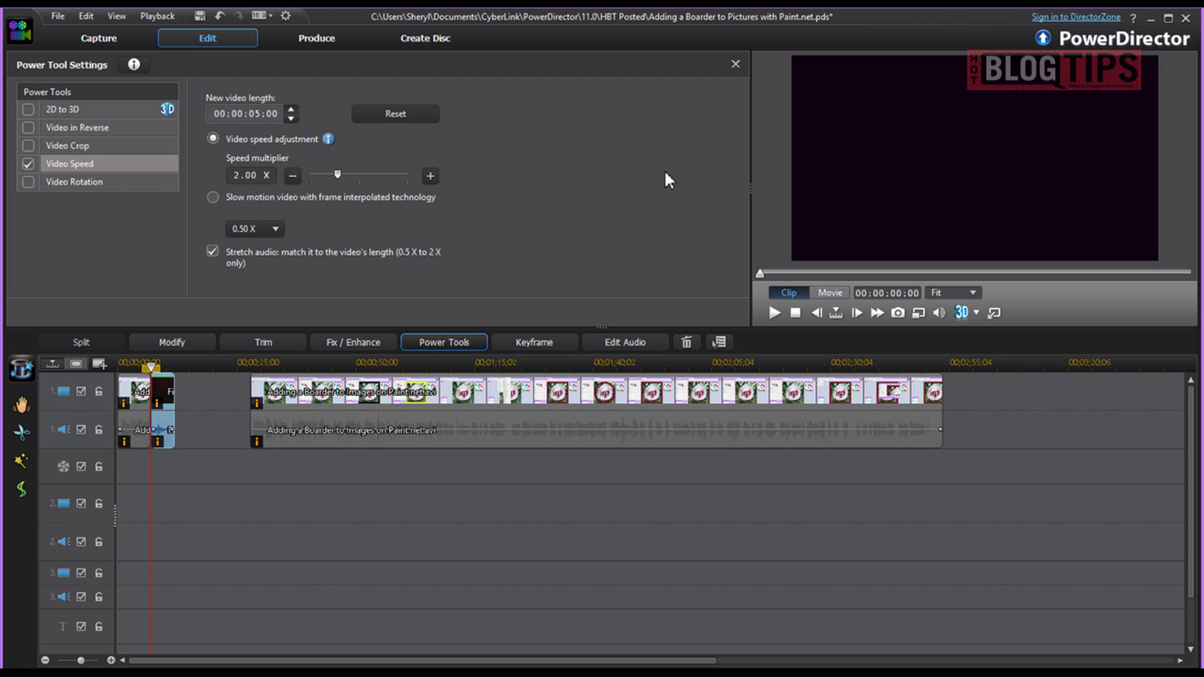
pyautogui.click(736, 62)
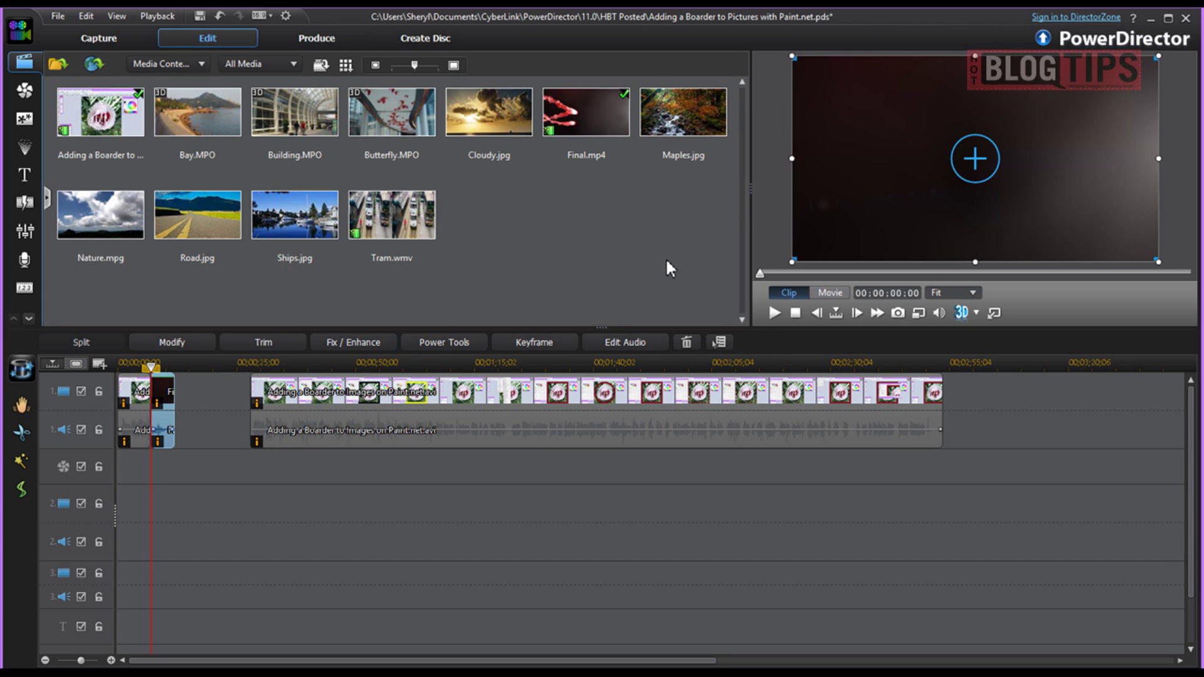
# - Slide the screencast left to start at 00:00:12:00 right after Final.mp4, then preview from the start
pyautogui.click(606, 396)
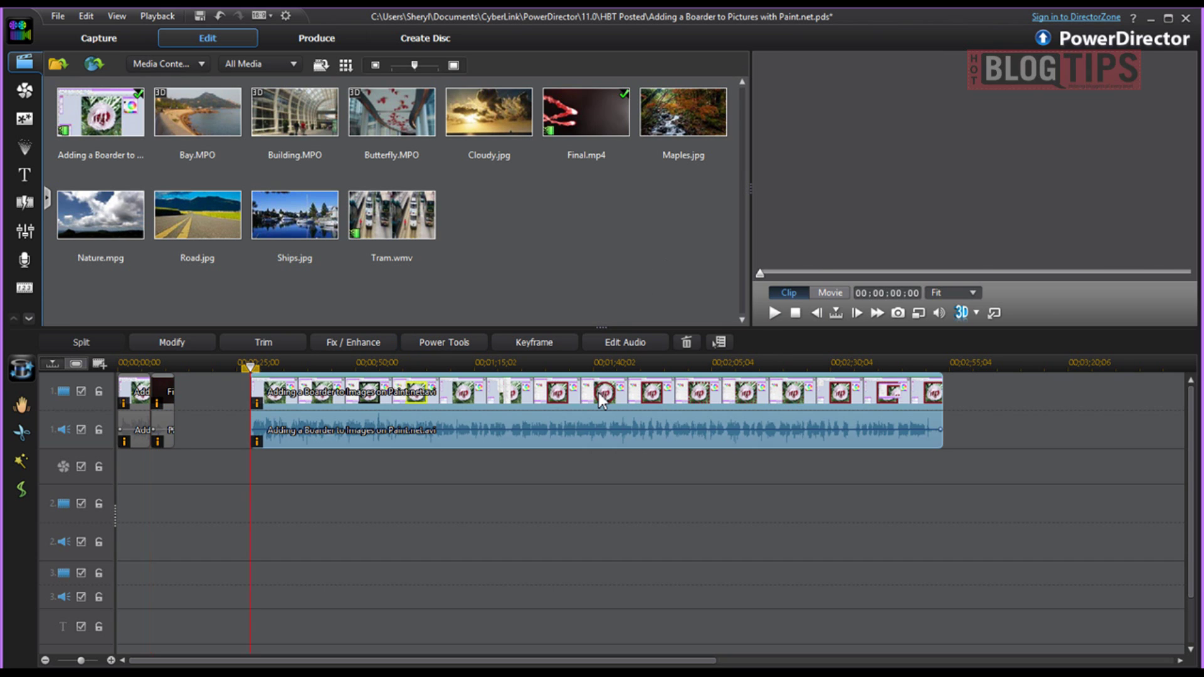
pyautogui.moveTo(606, 397); pyautogui.dragTo(529, 417)
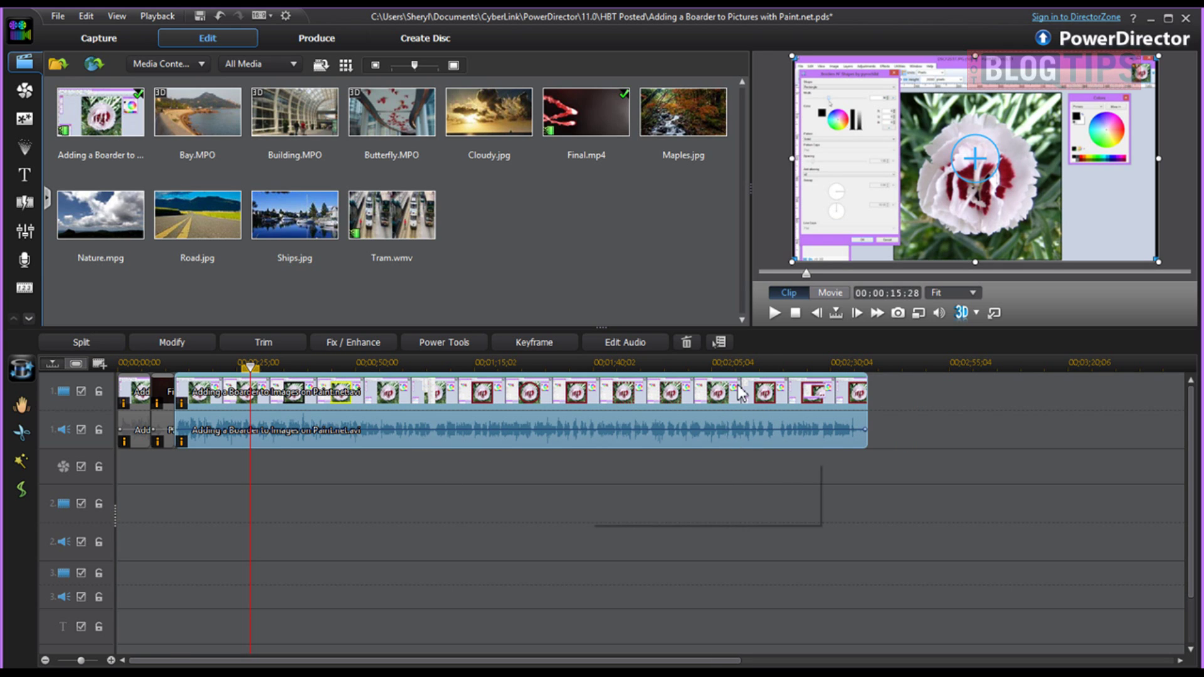
pyautogui.click(825, 292)
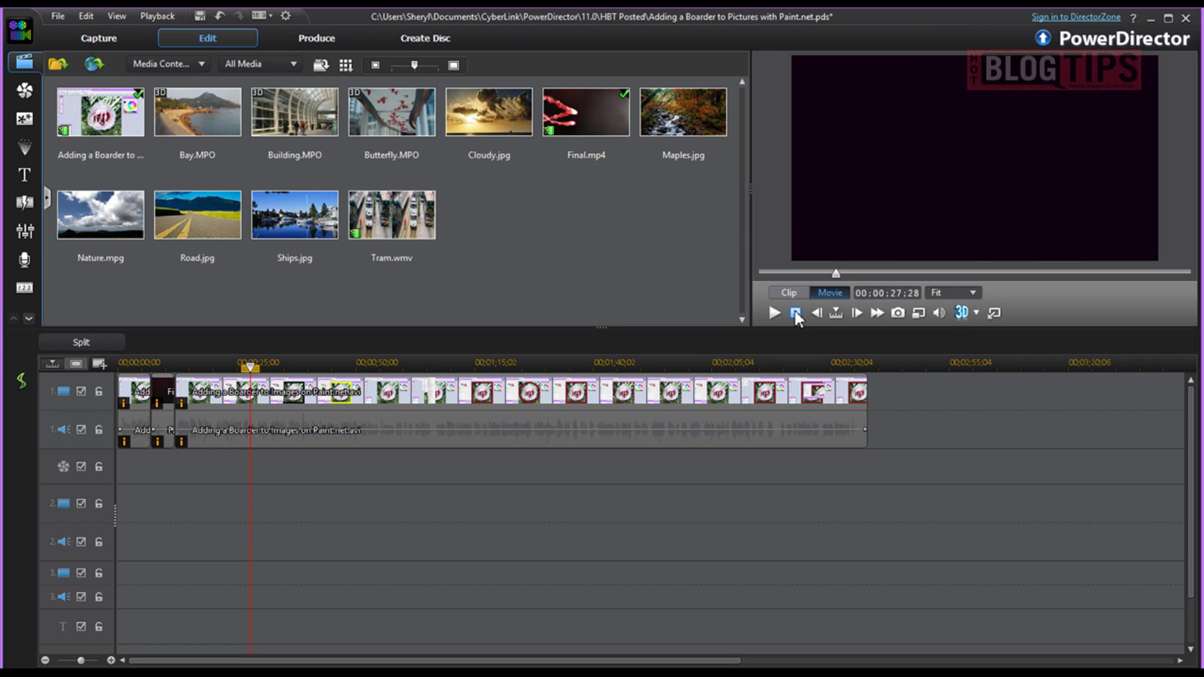
pyautogui.click(721, 397)
pyautogui.click(774, 313)
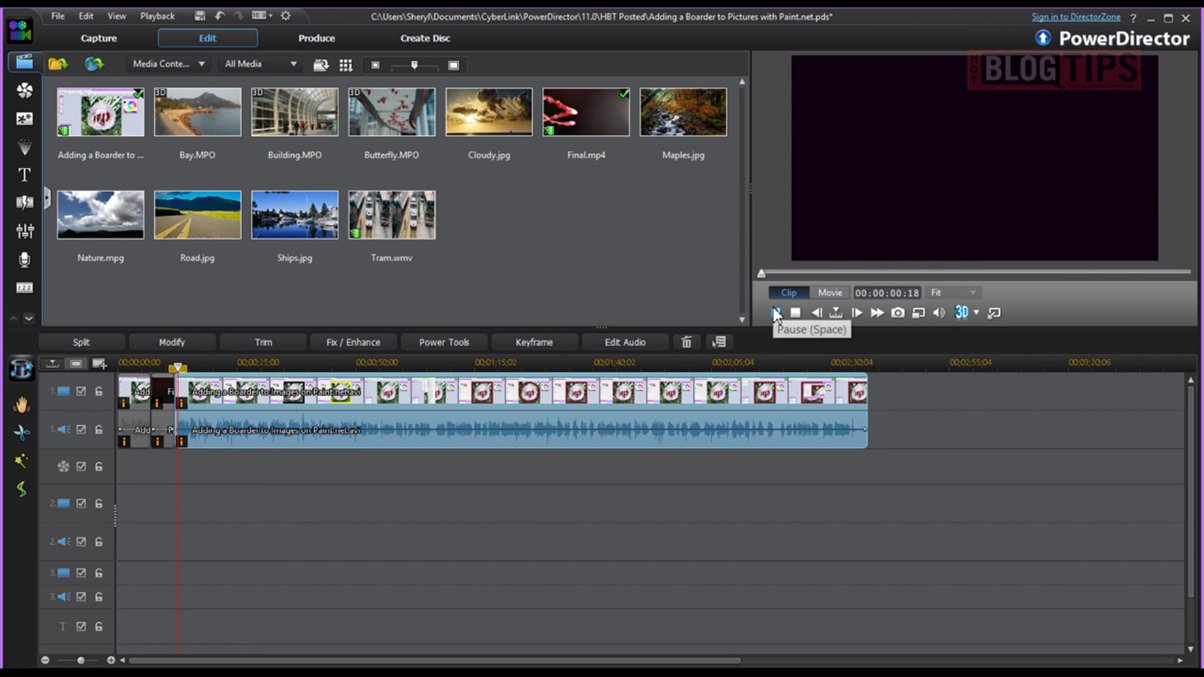
pyautogui.click(795, 313)
pyautogui.click(829, 292)
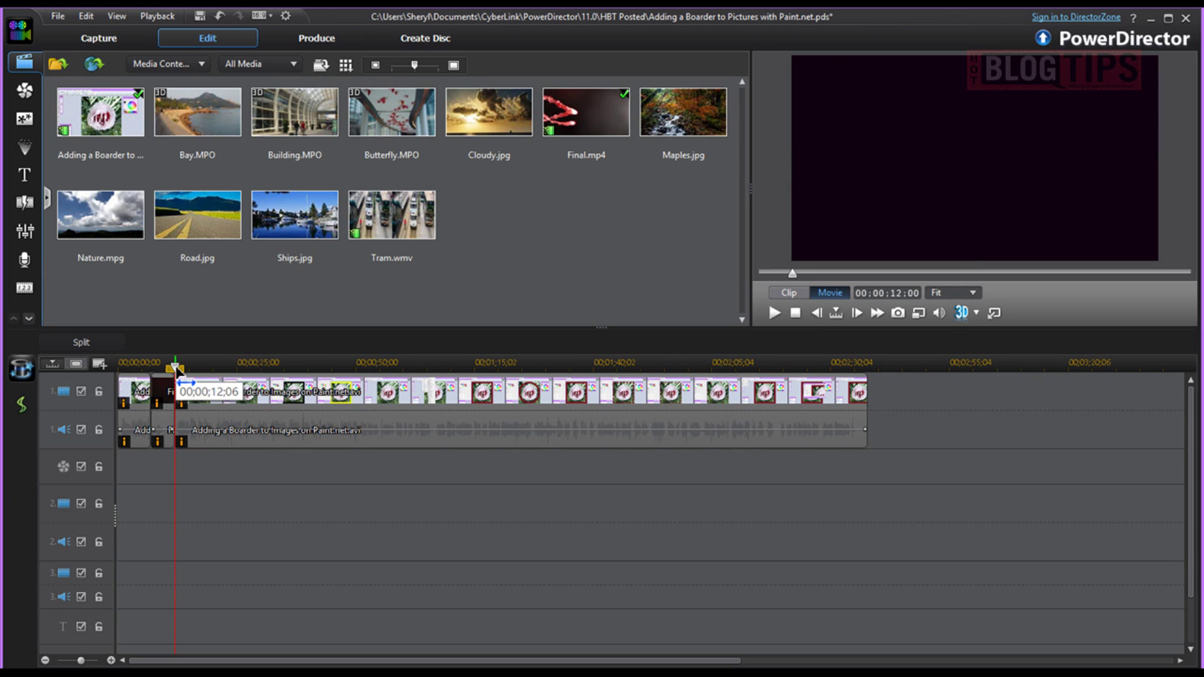
pyautogui.click(116, 367)
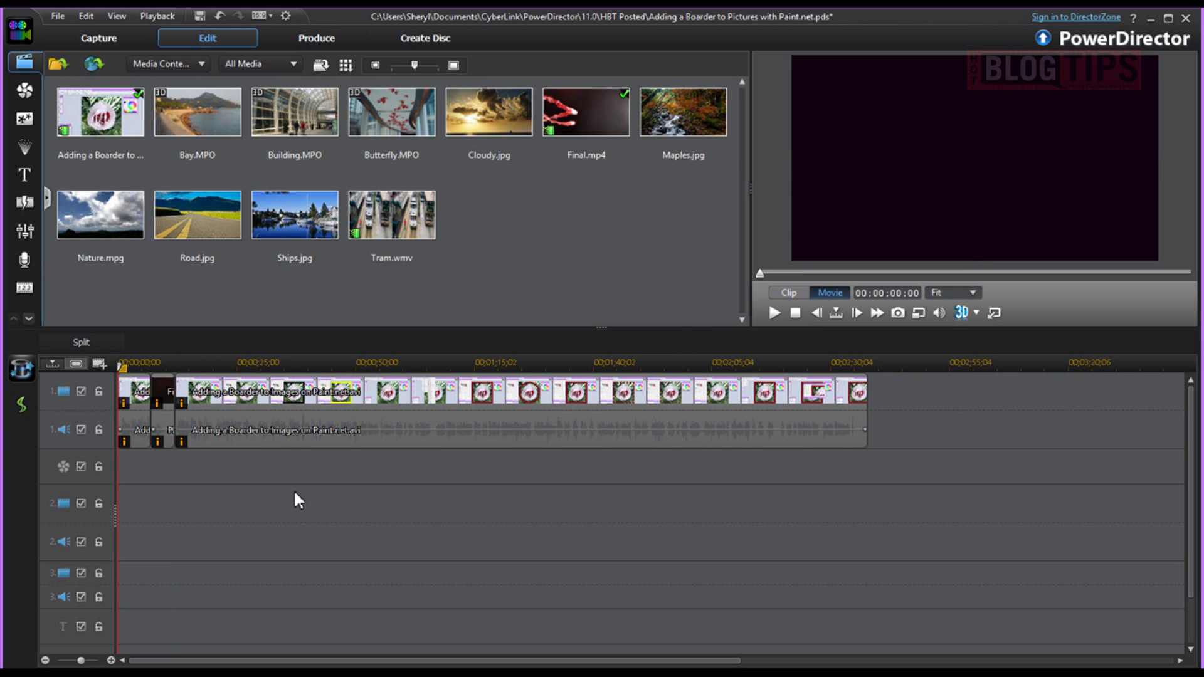